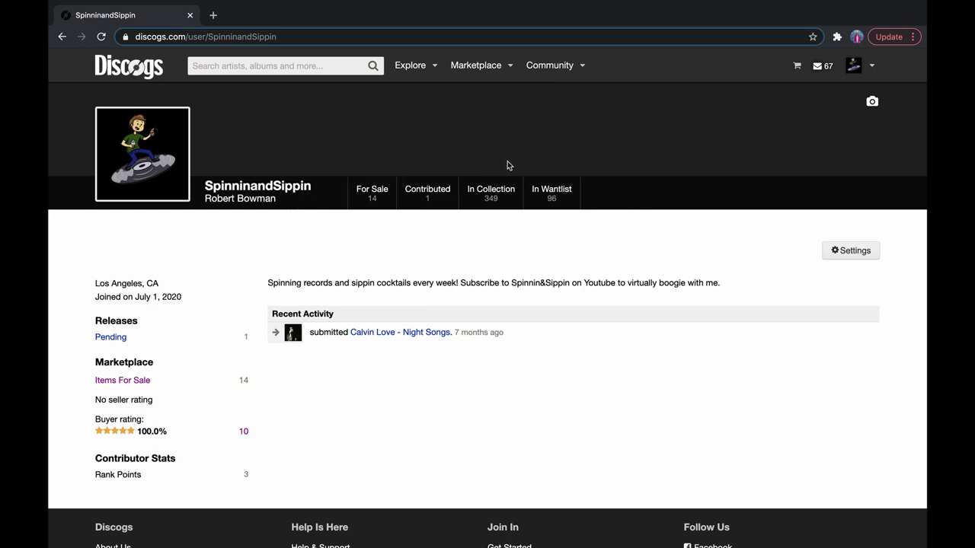
Step: Open the avatar account menu listing Dashboard, Collection, Wantlist and Lists
click(873, 67)
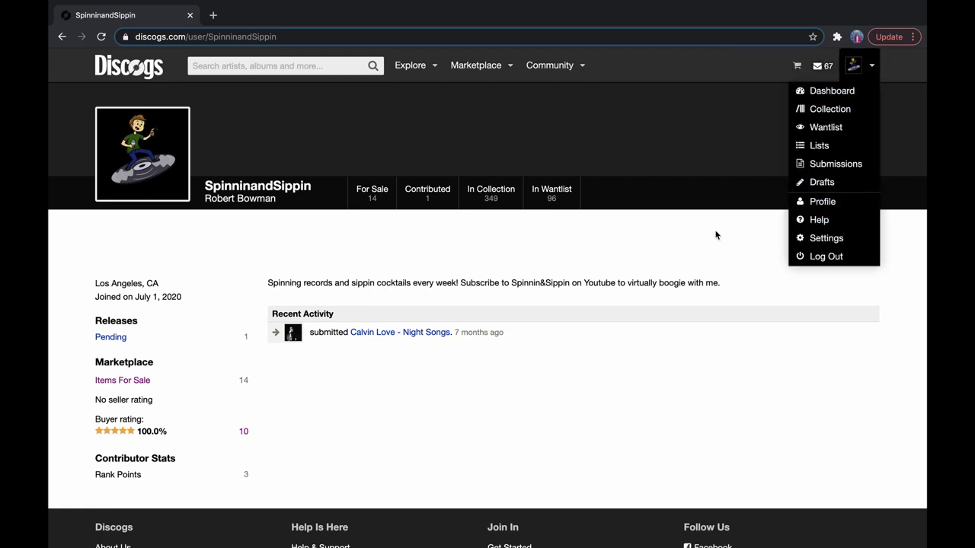
Step: Go to the Collection page of 349 records, keeping the Artist A-Z sort
click(844, 115)
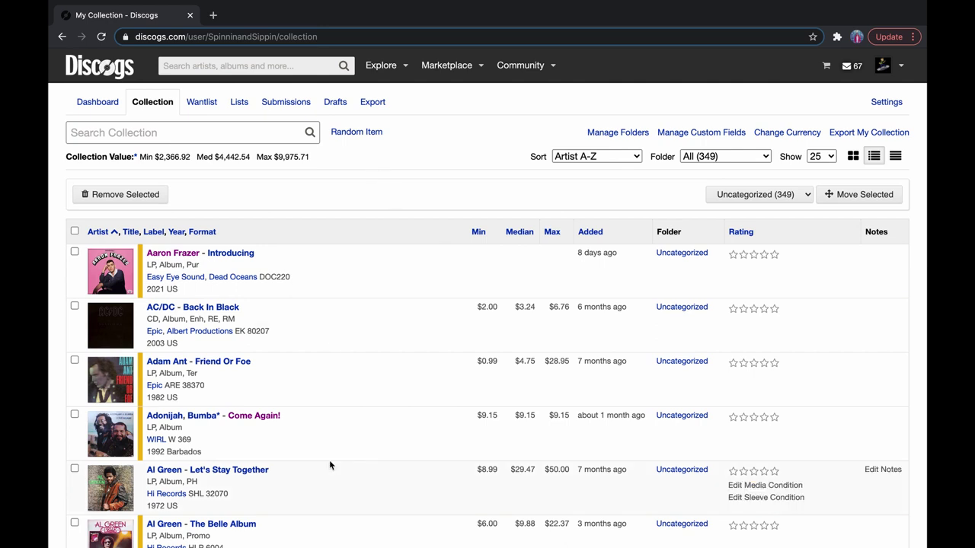
click(583, 156)
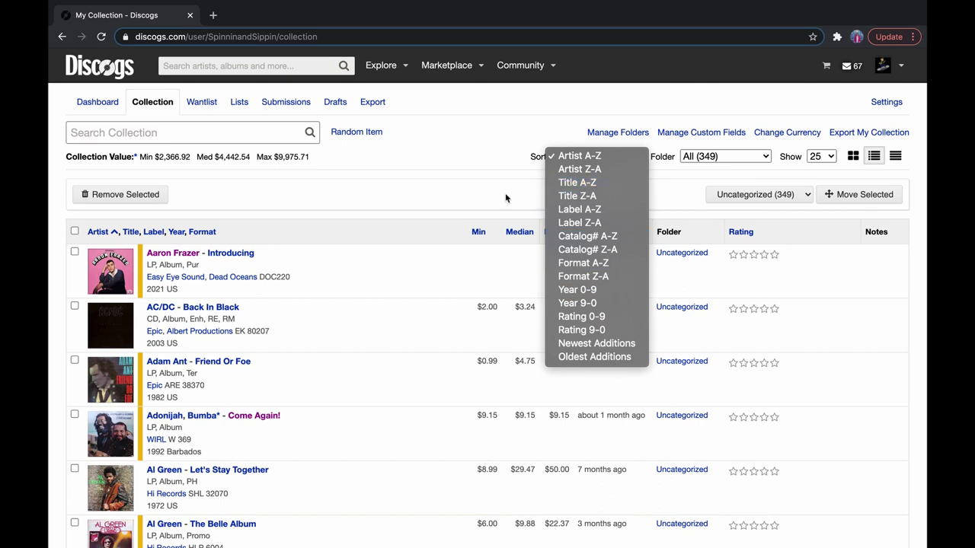
click(483, 127)
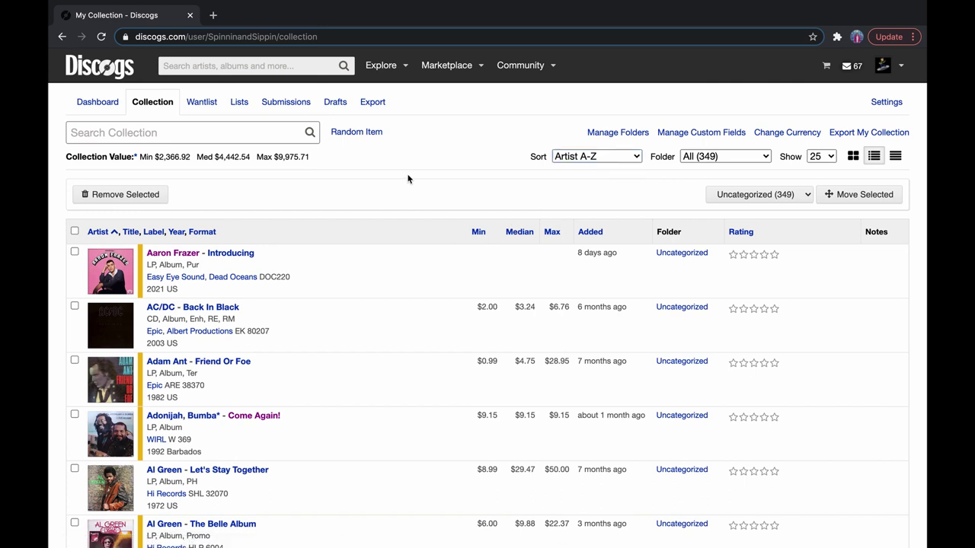
Step: Search the site for 'talking hea' and open the Talking Heads: 77 master release
click(311, 65)
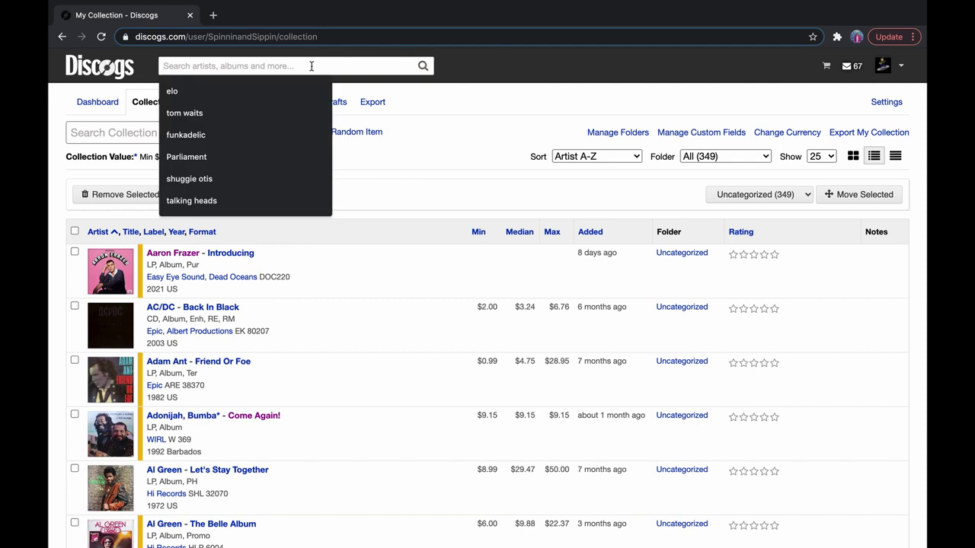
text(talking)
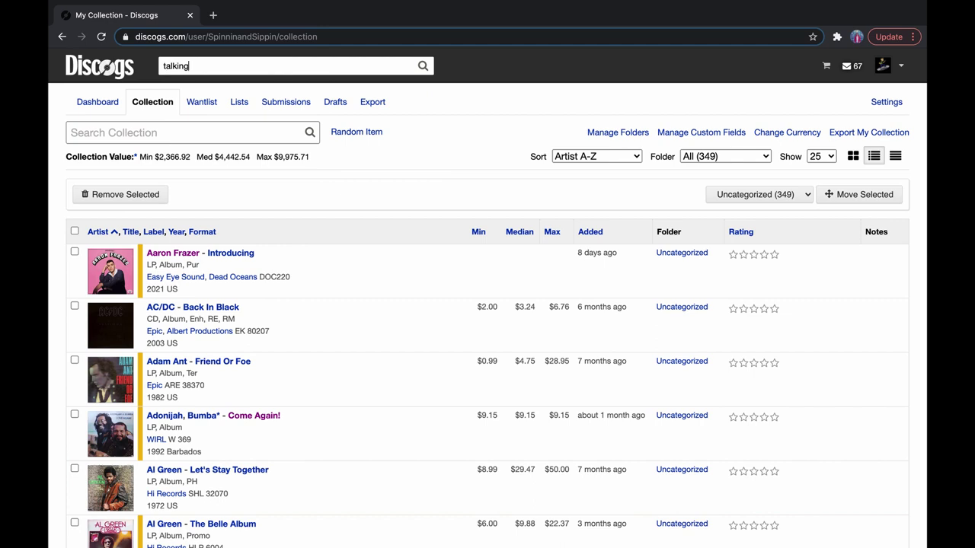
text( head)
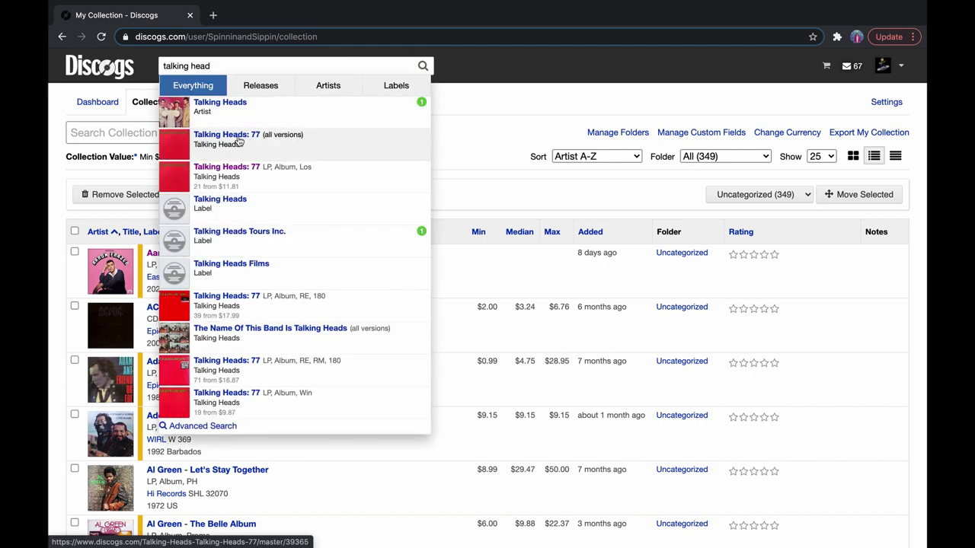
click(231, 145)
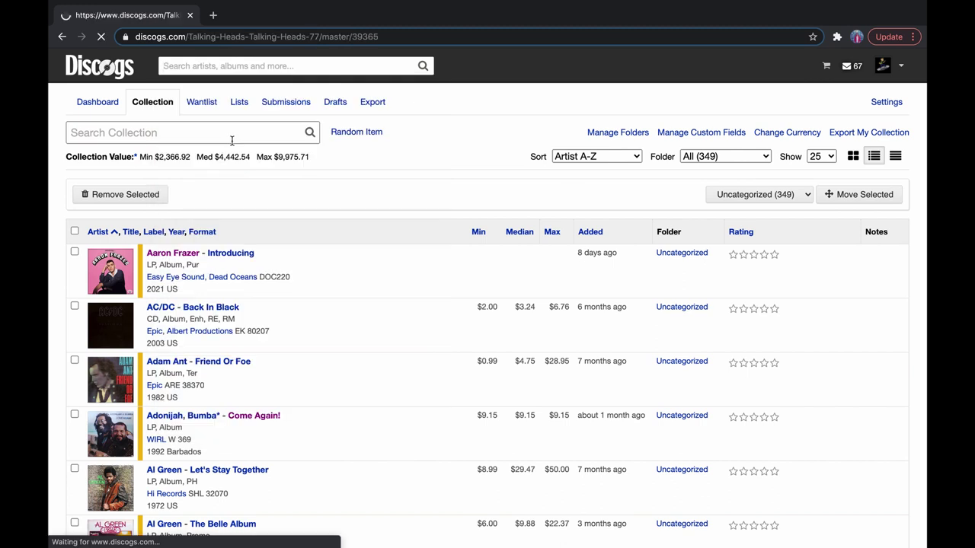
scroll(259, 302, down, 5)
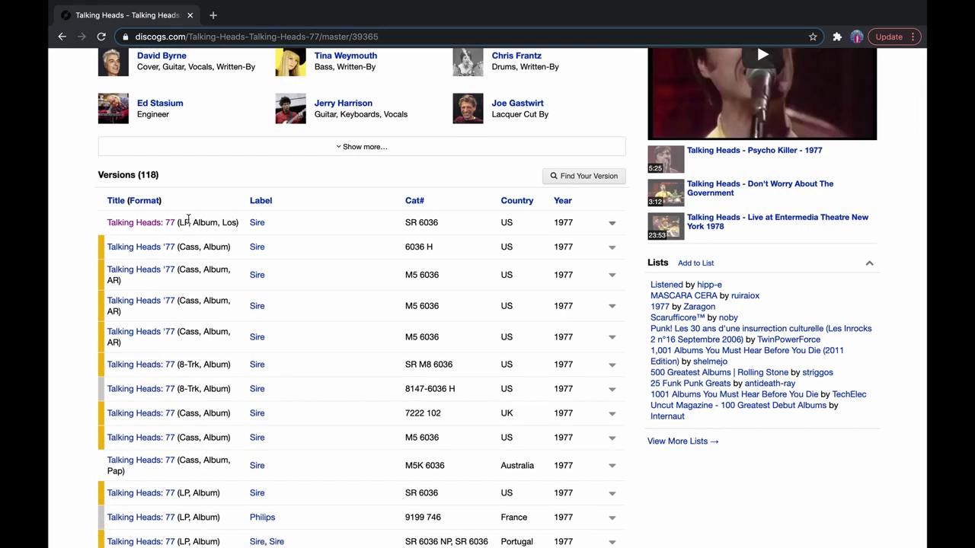
scroll(196, 278, down, 3)
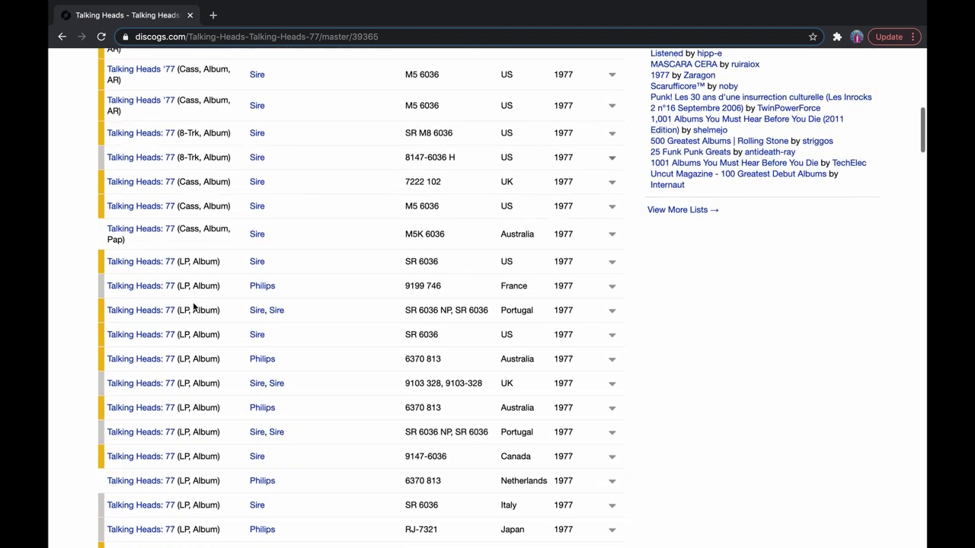
scroll(194, 306, down, 3)
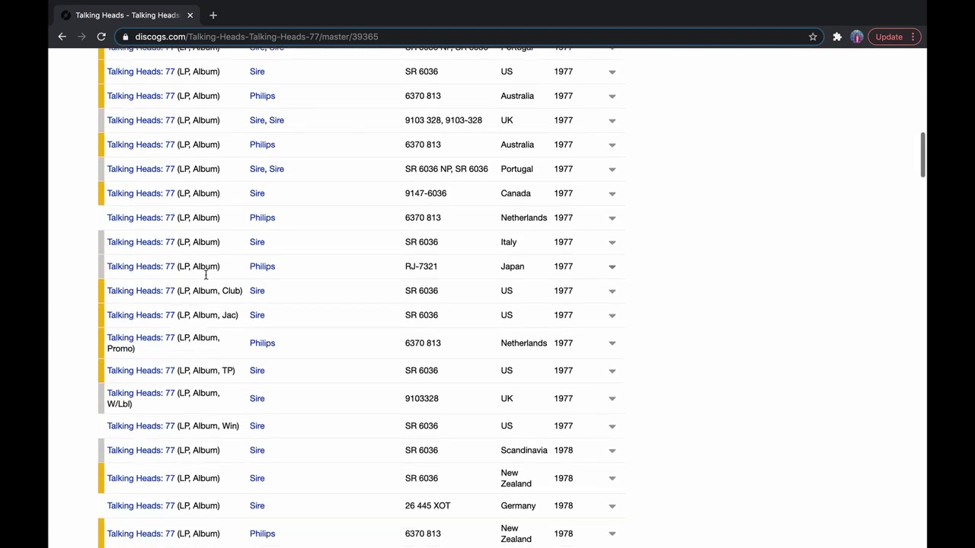
scroll(361, 285, up, 6)
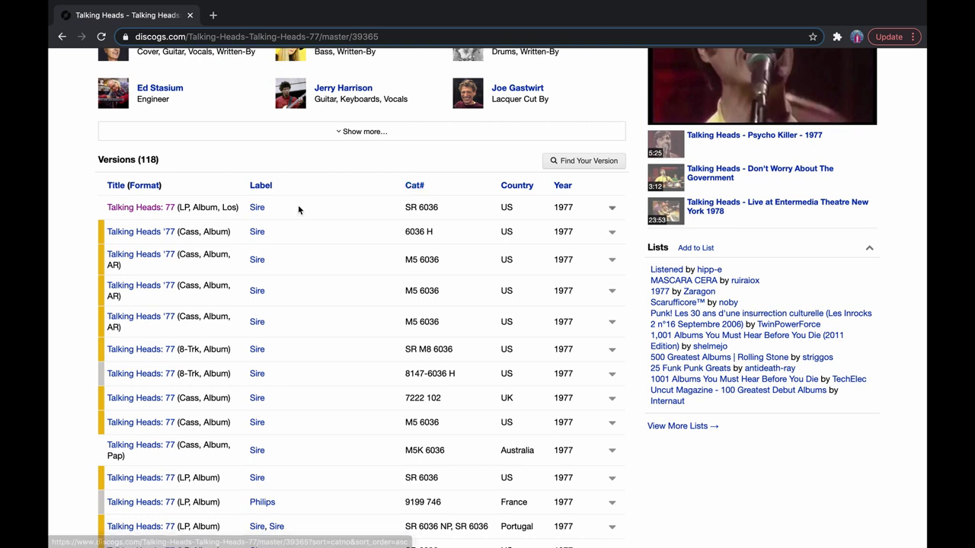
Step: Add the first version, the 1977 US Sire LP (SR 6036), to the collection
click(611, 207)
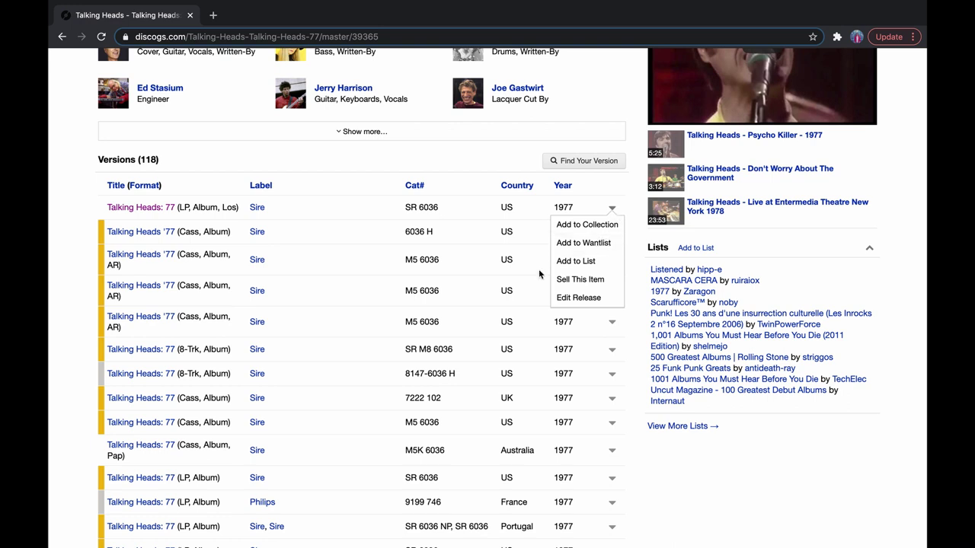
click(587, 225)
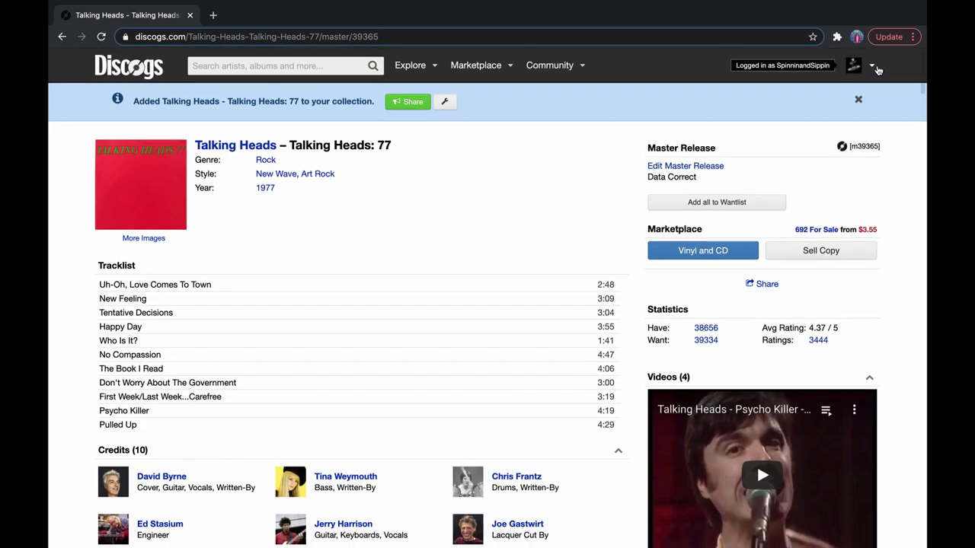
click(873, 68)
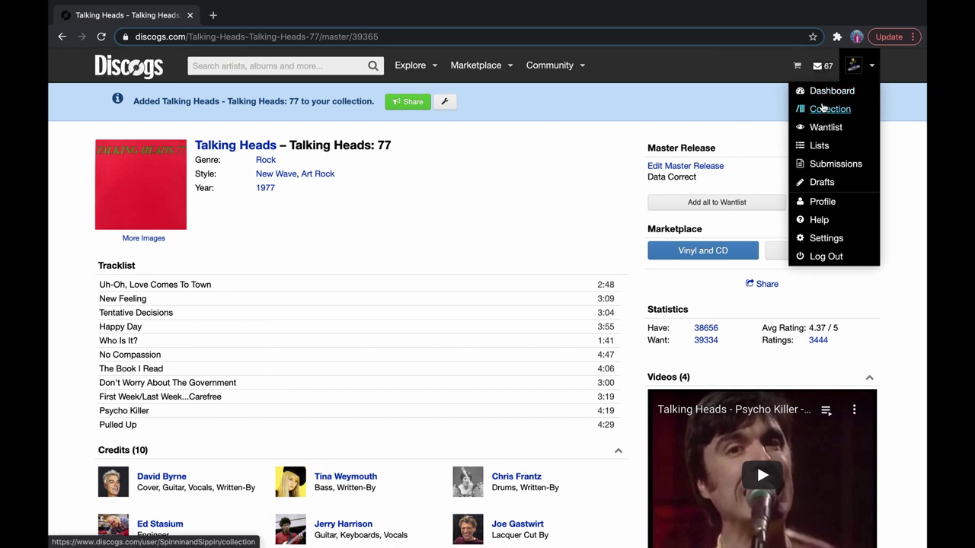
Step: Open the 350-record collection and sort it by Newest Additions, Talking Heads: 77 on top
click(822, 108)
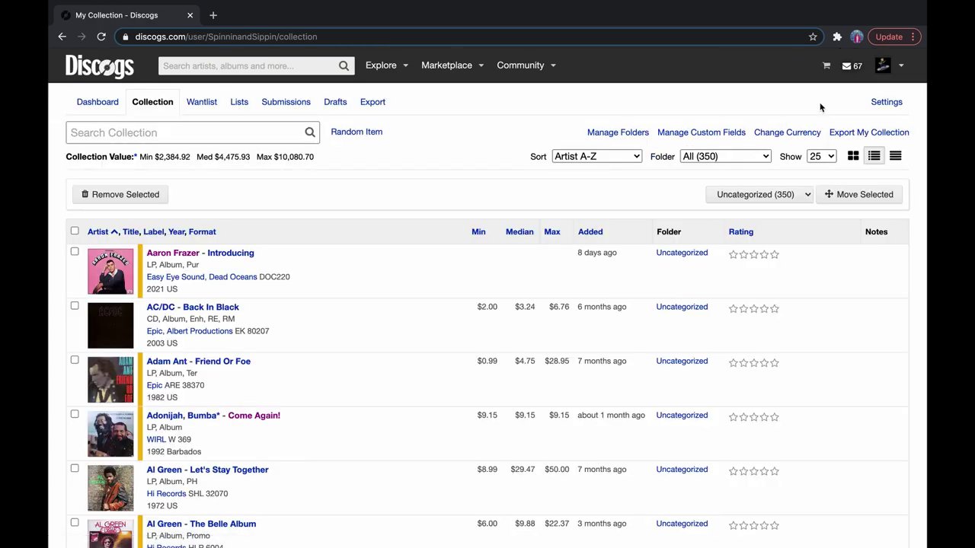
click(578, 158)
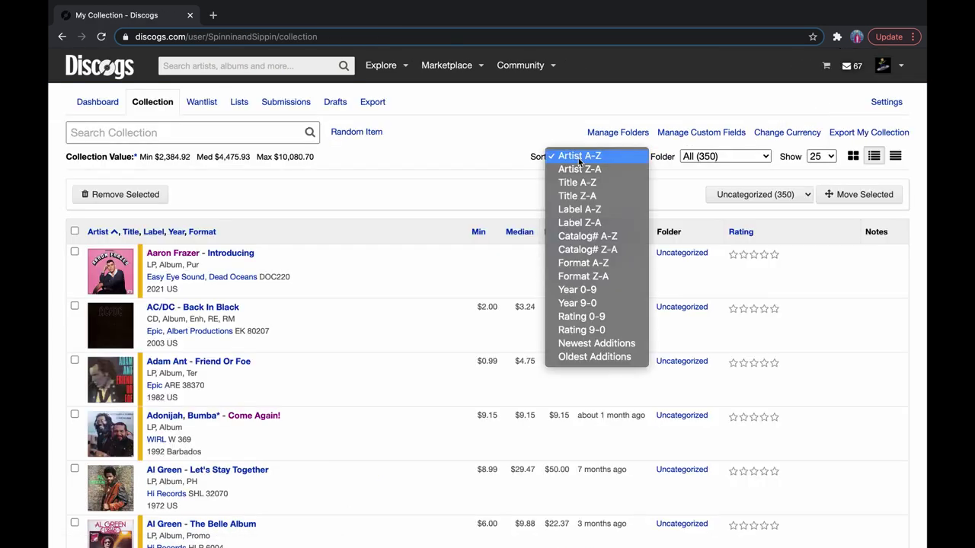
click(581, 344)
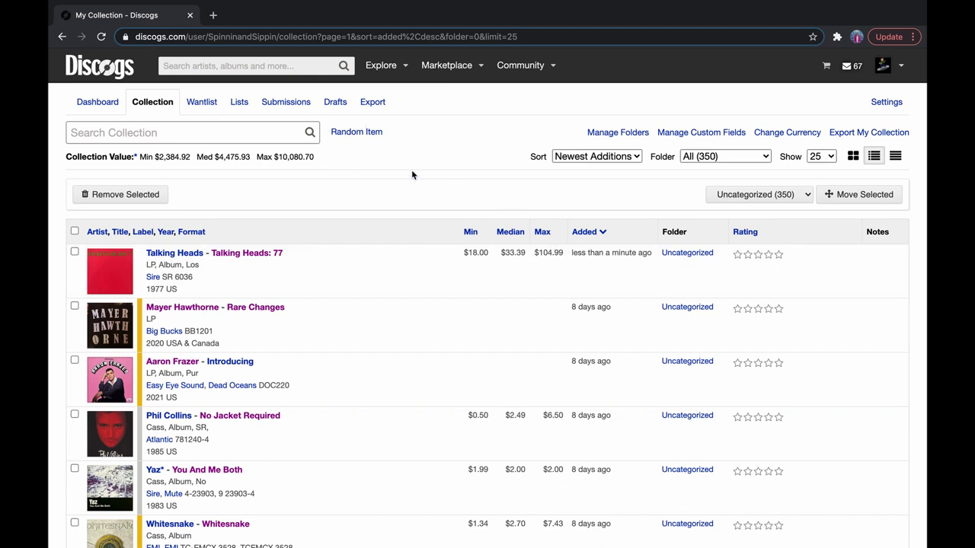
Step: Rerun the 'tom waits' search and open the Closing Time master from his artist page
click(251, 65)
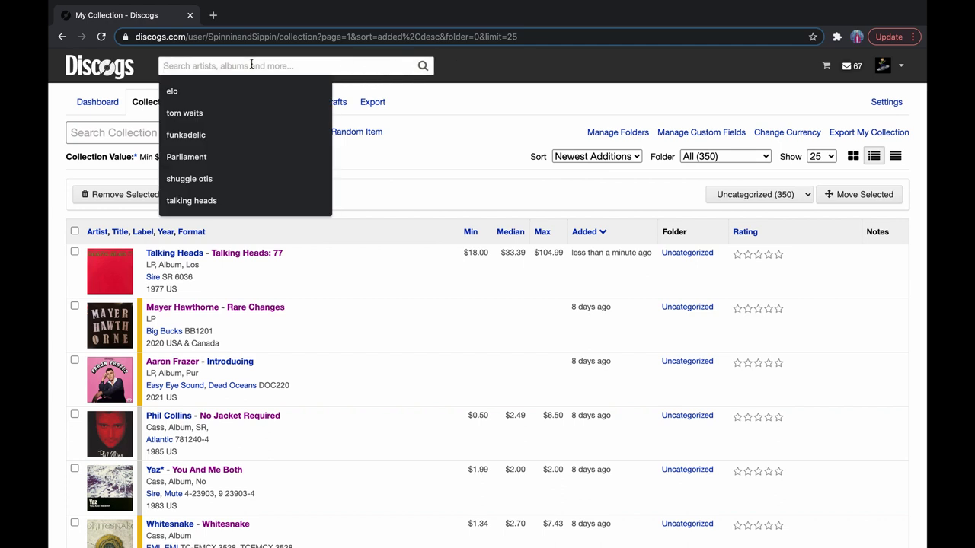
click(214, 113)
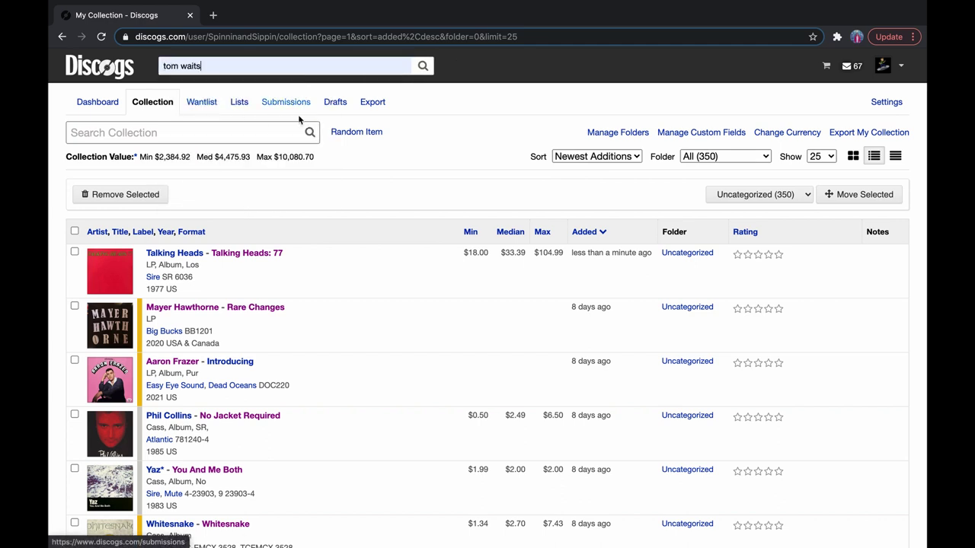
click(335, 137)
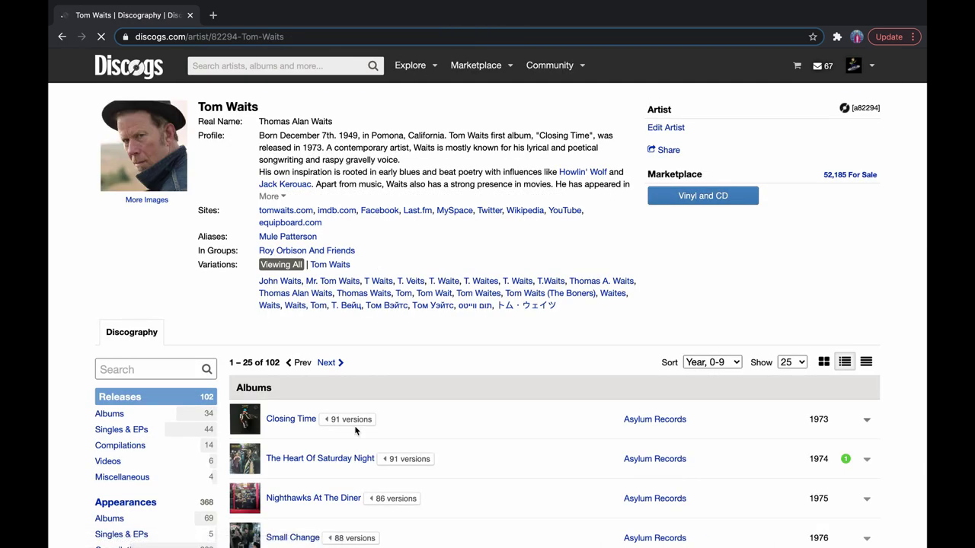
click(296, 418)
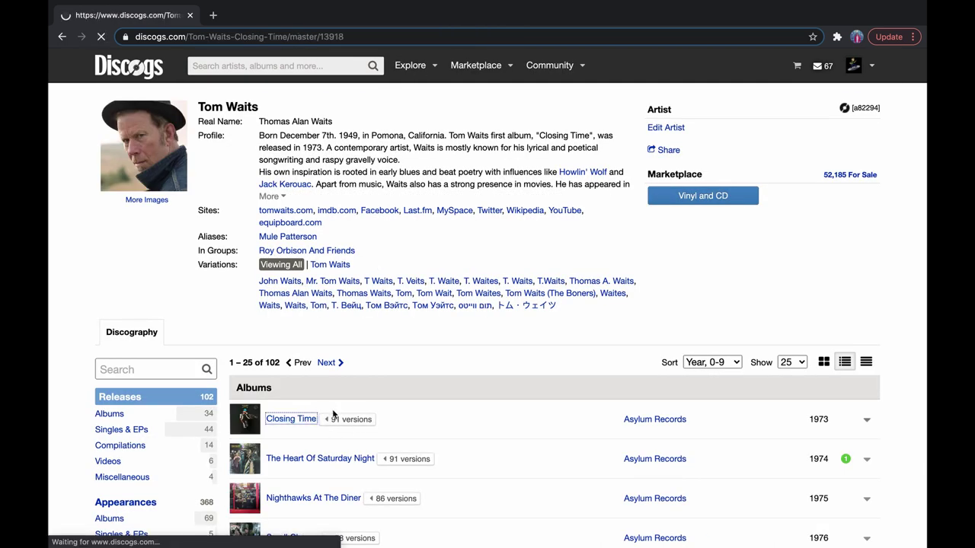
scroll(322, 428, down, 6)
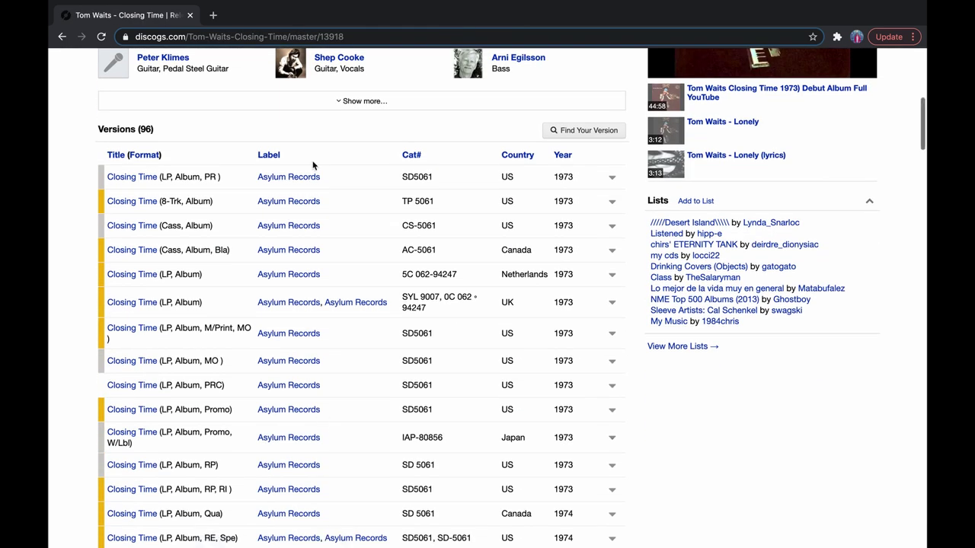
Step: Add the first Closing Time version (Asylum SD5061, 1973 US LP) and return to the collection
click(612, 178)
click(620, 191)
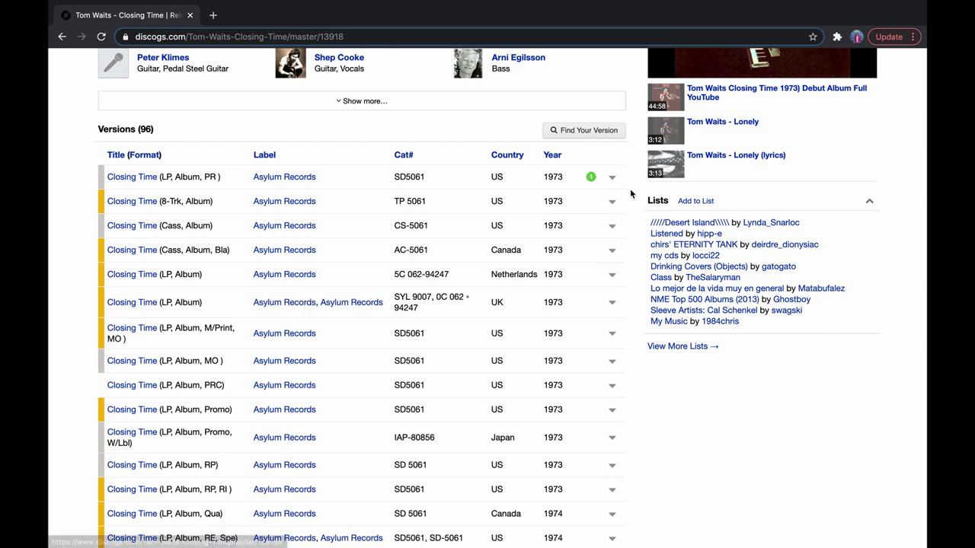
click(870, 67)
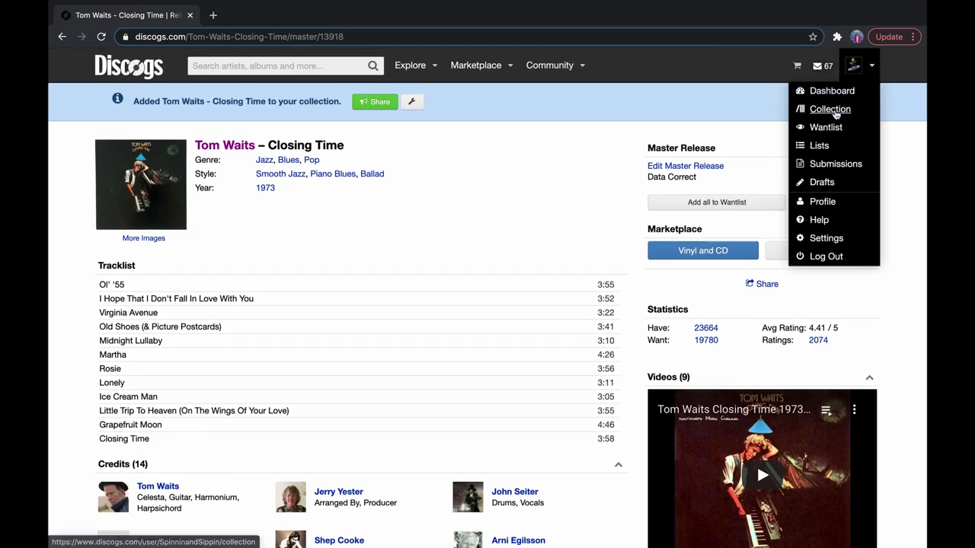
click(835, 111)
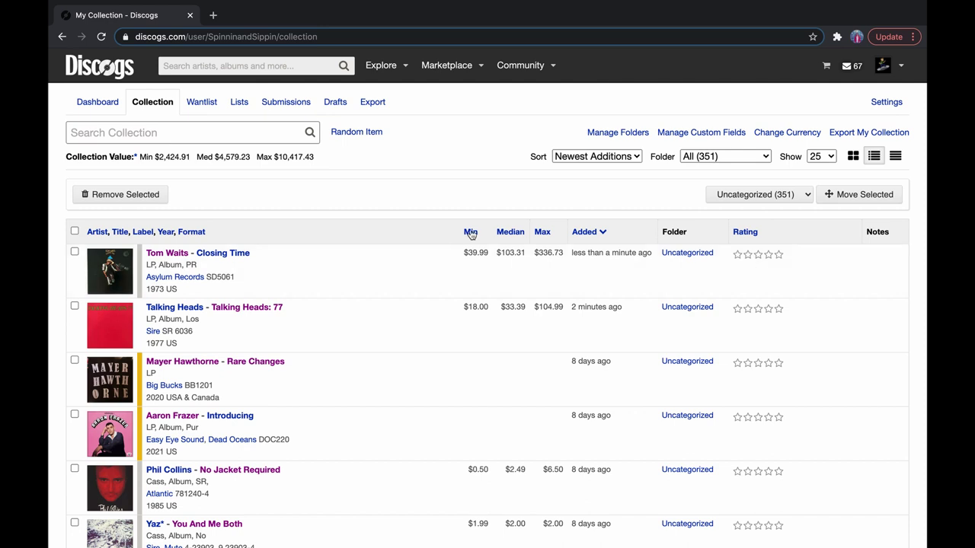
Step: Sort the collection by the Max price column, highest first
click(541, 233)
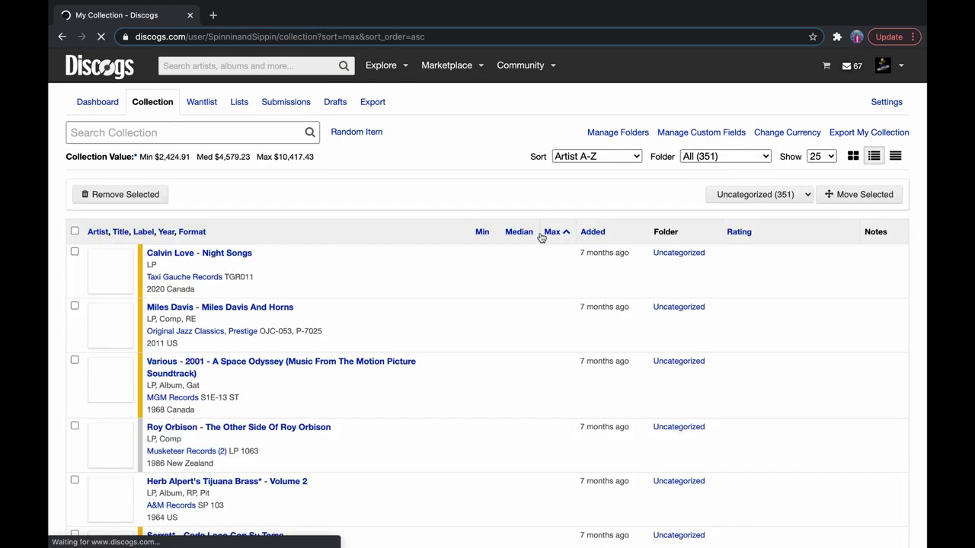
click(563, 232)
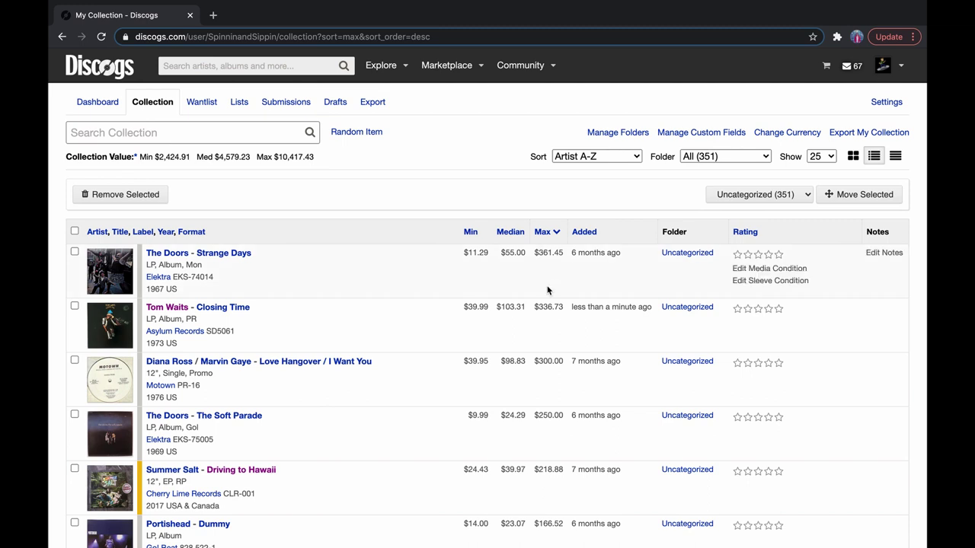
scroll(533, 266, down, 1)
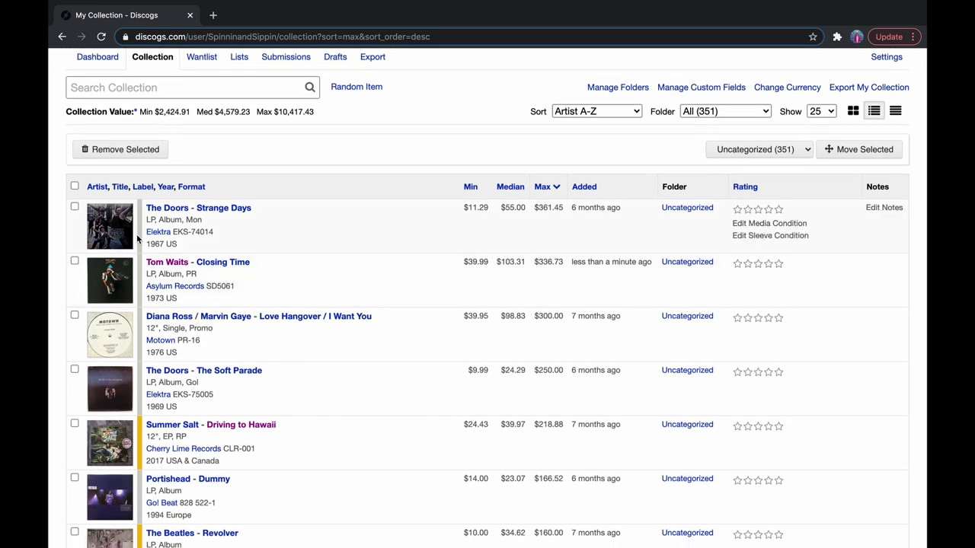
Step: Remove Tom Waits – Closing Time from the collection and confirm the removal
click(75, 261)
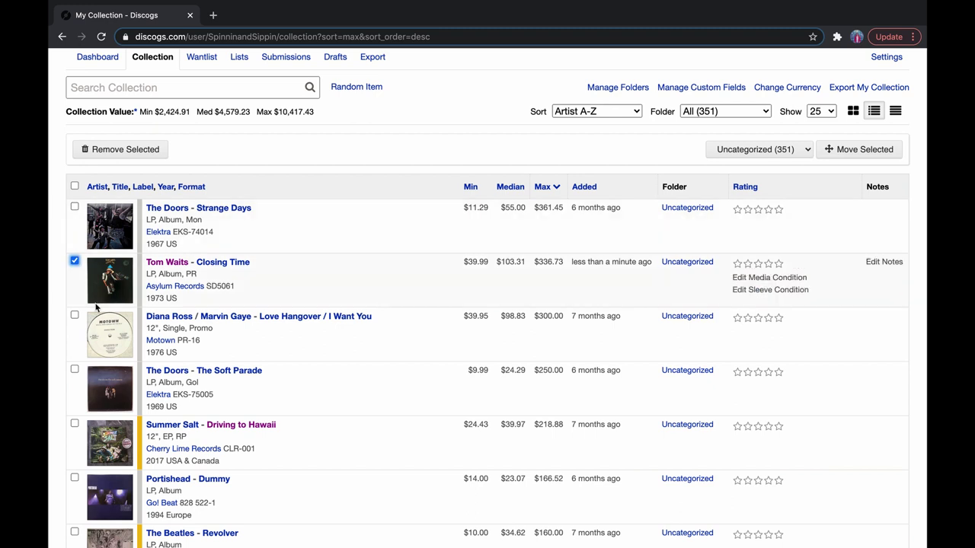
click(102, 152)
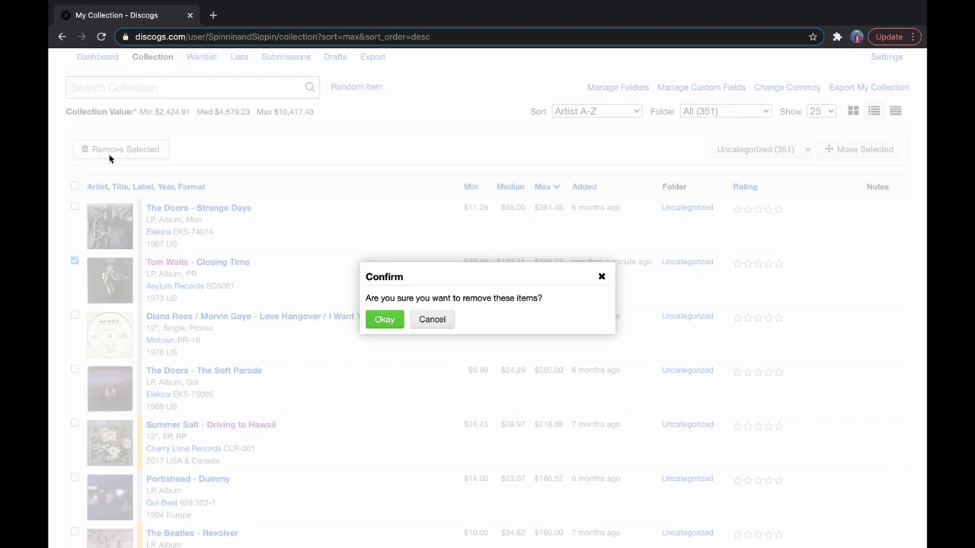
click(387, 322)
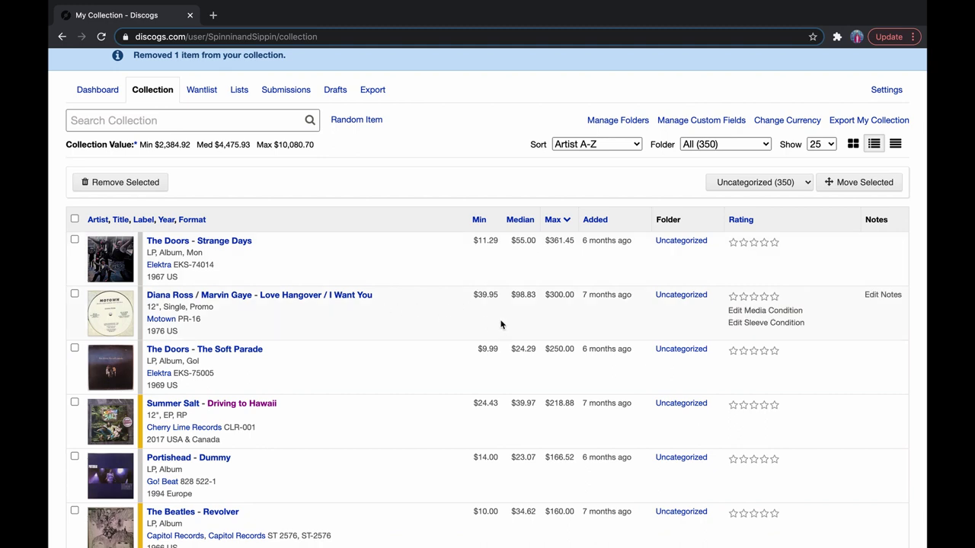
scroll(472, 290, down, 2)
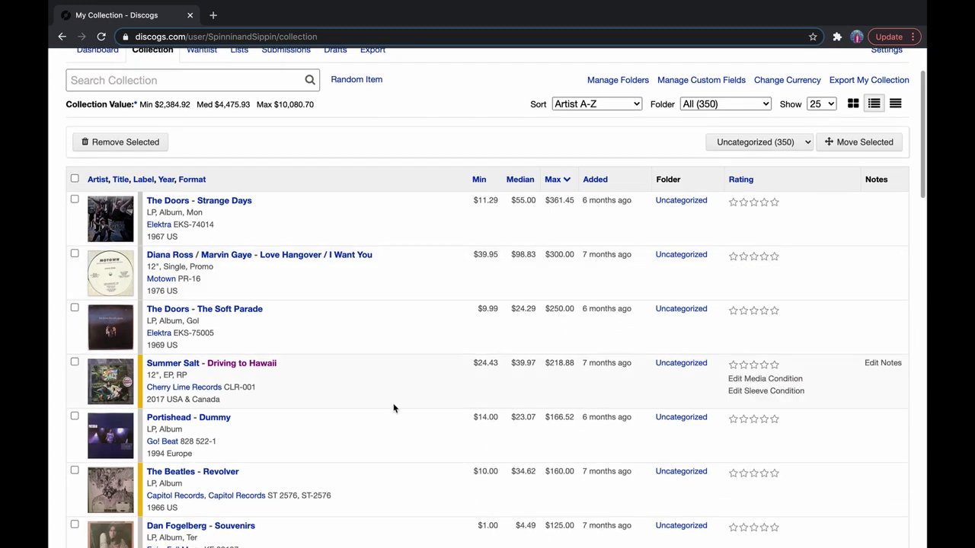
scroll(393, 408, up, 2)
scroll(394, 429, up, 2)
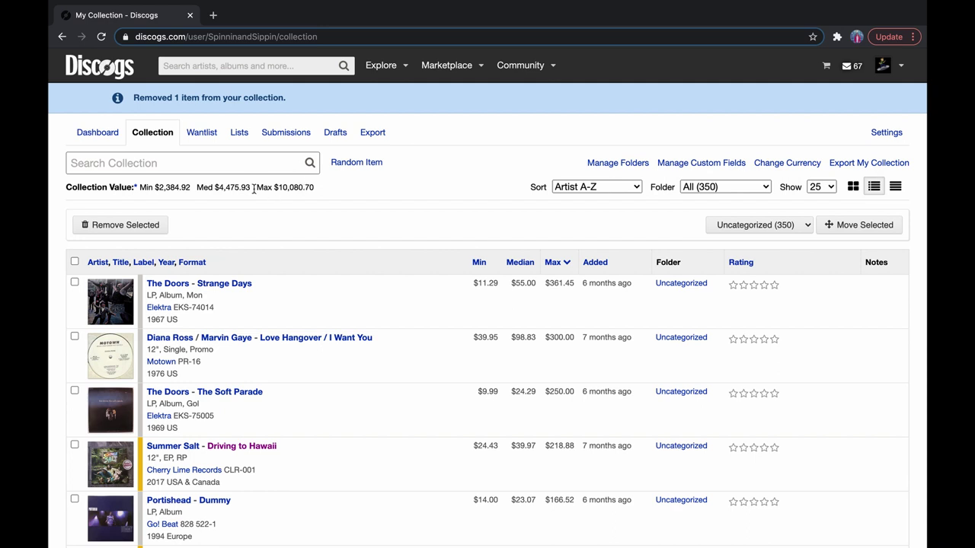
drag(255, 188, 197, 187)
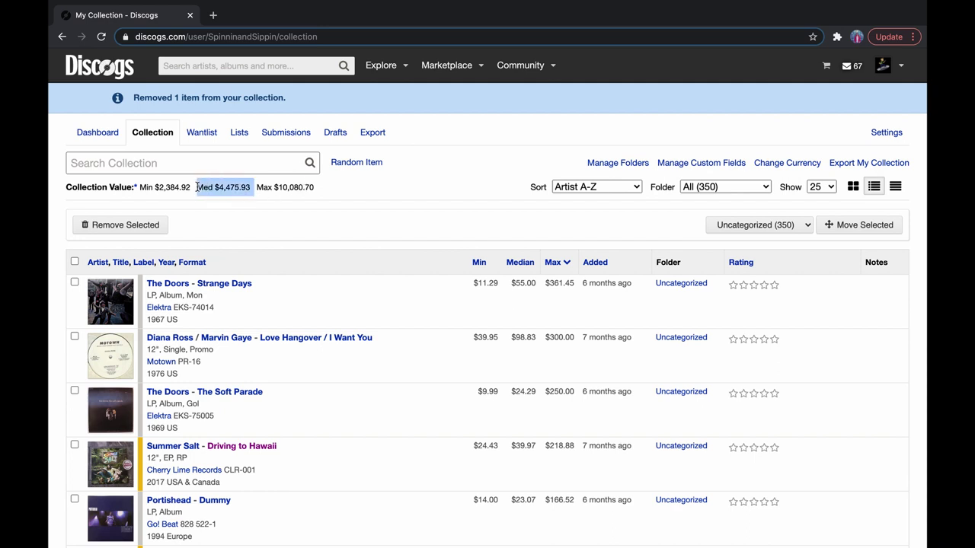
click(239, 208)
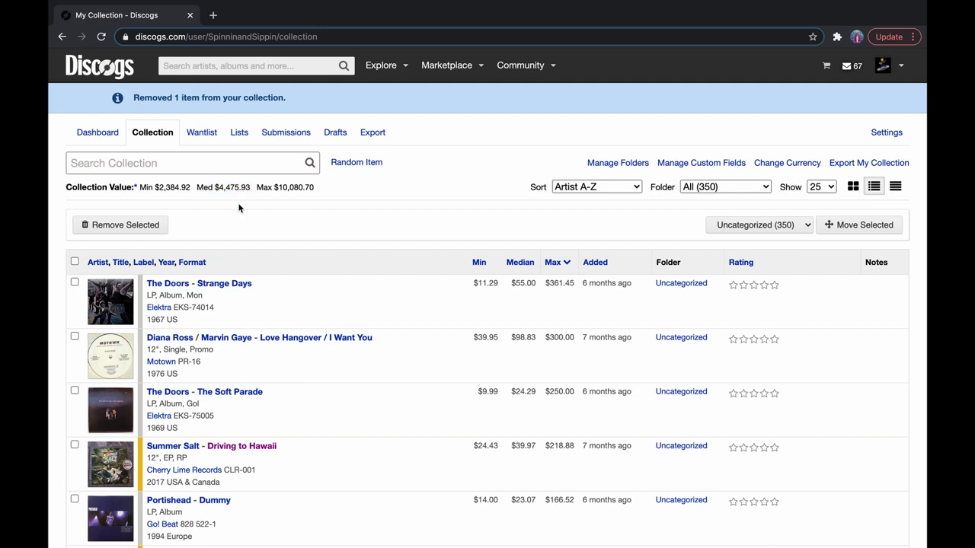